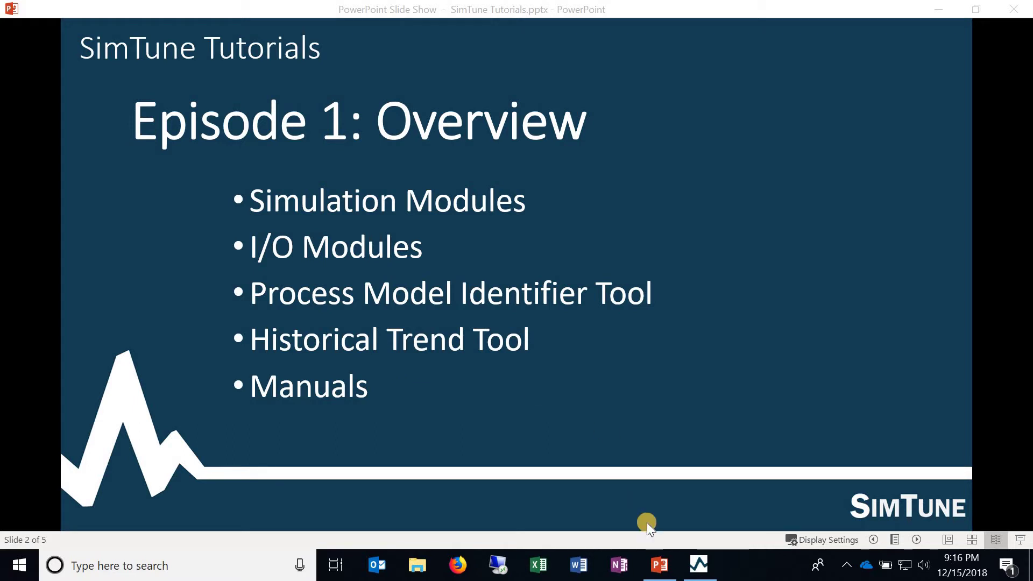
# - In SimTune, browse the Beginner, Intermediate and Advanced simulation modules and the TCLab I/O modules
pyautogui.click(699, 564)
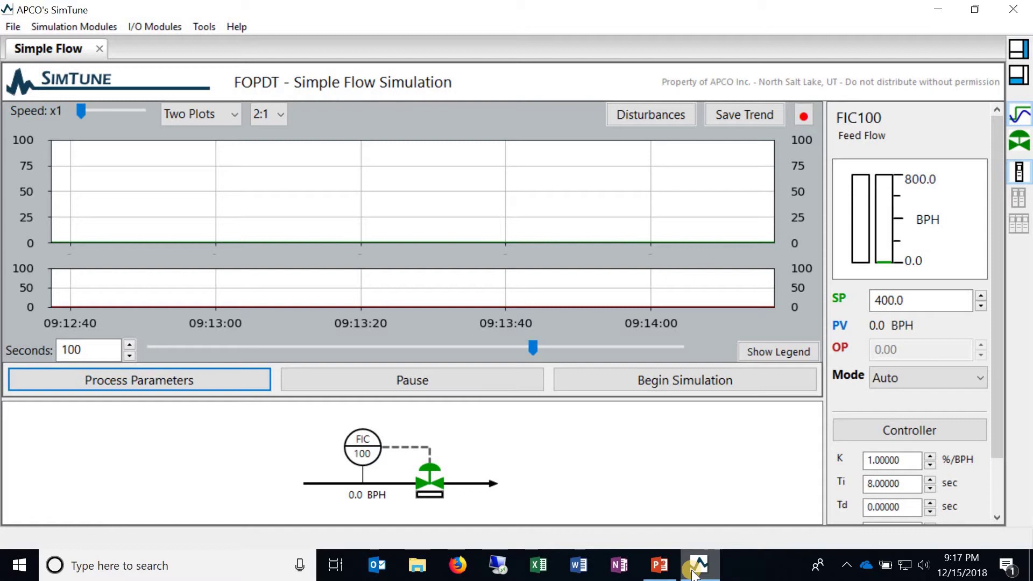
pyautogui.click(94, 26)
pyautogui.moveTo(116, 68)
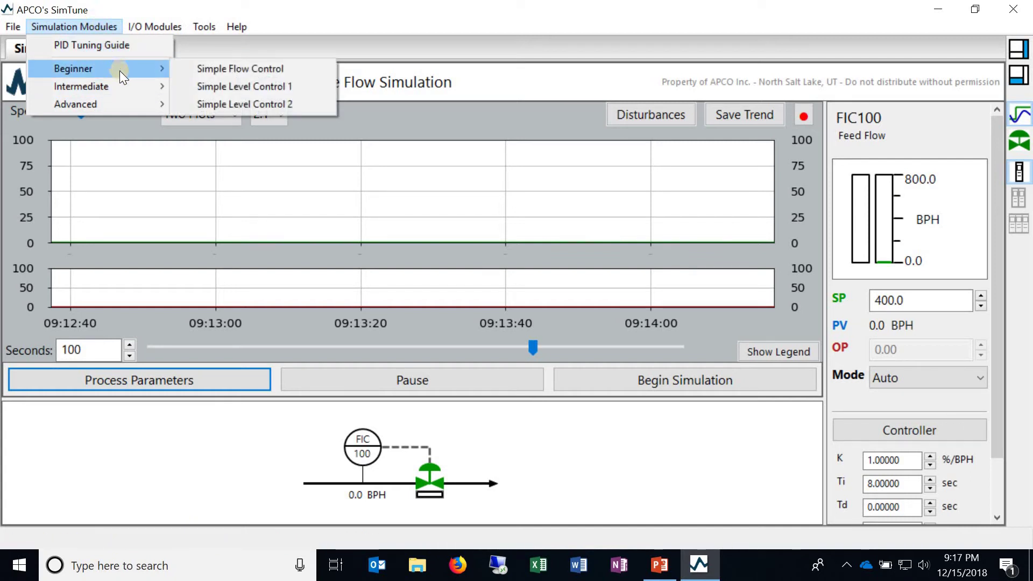
pyautogui.moveTo(127, 98)
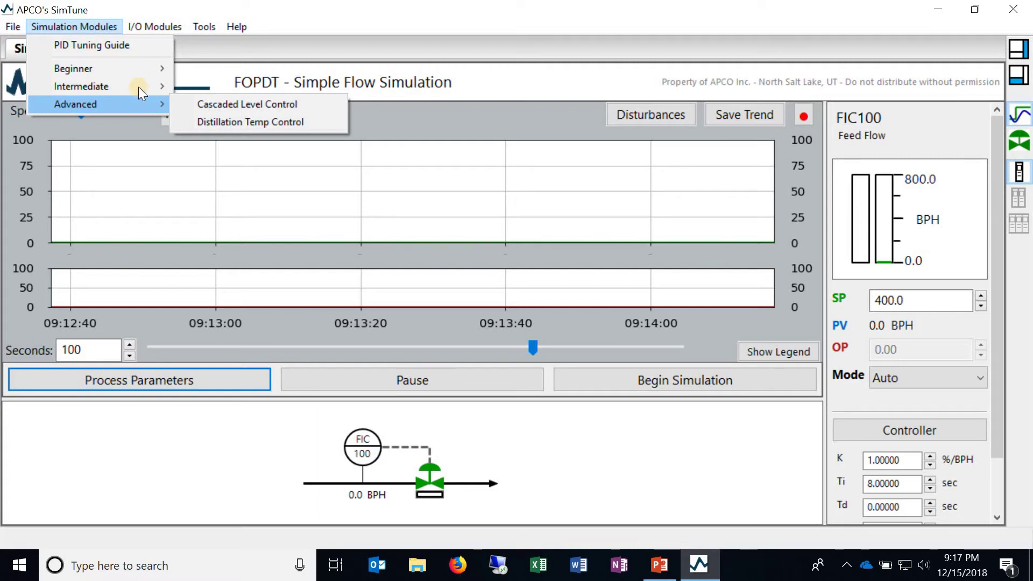
pyautogui.moveTo(131, 28)
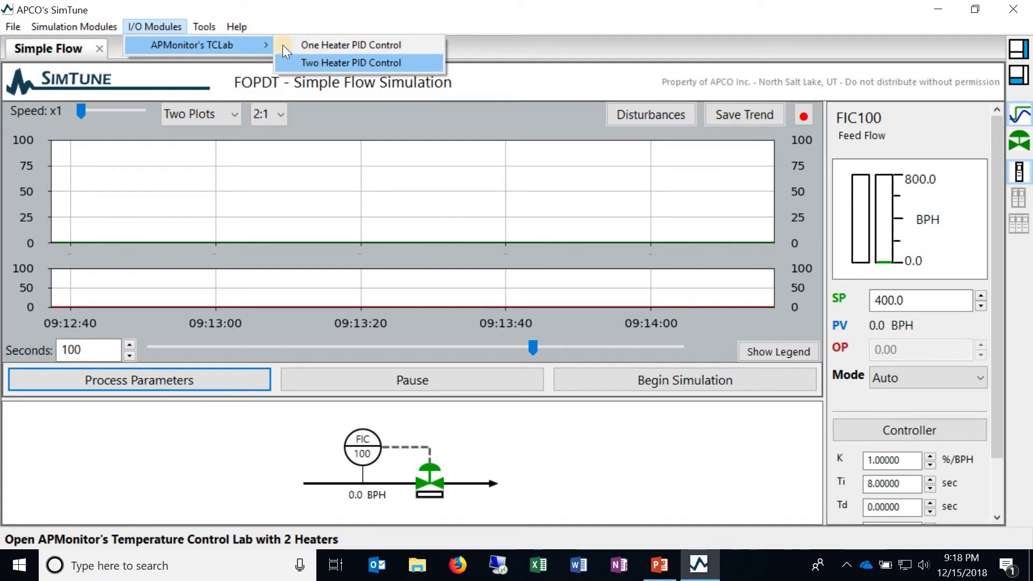
# - Launch the Process Model Identifier and load Example 2.csv as its data file
pyautogui.moveTo(213, 33)
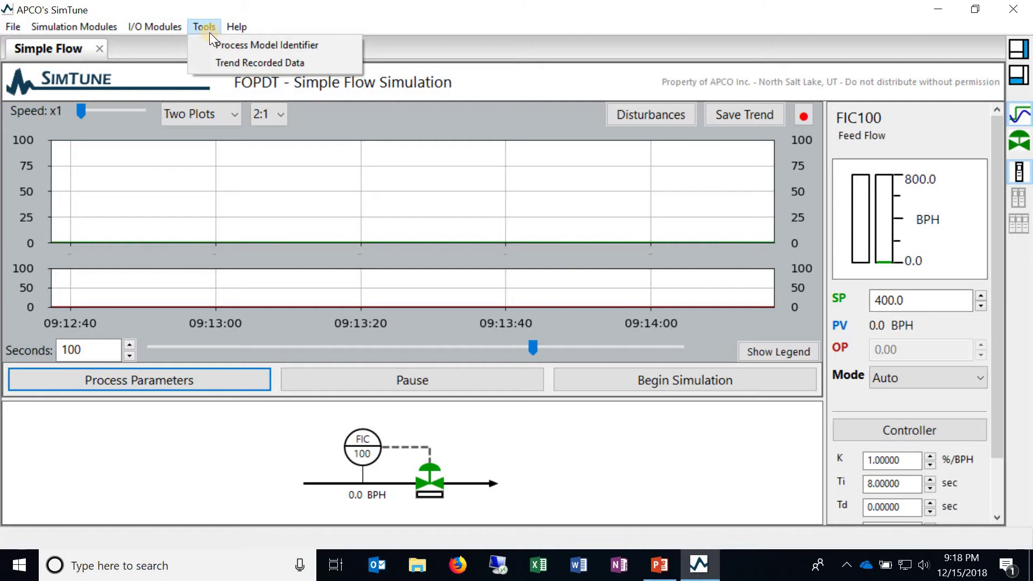
pyautogui.click(220, 44)
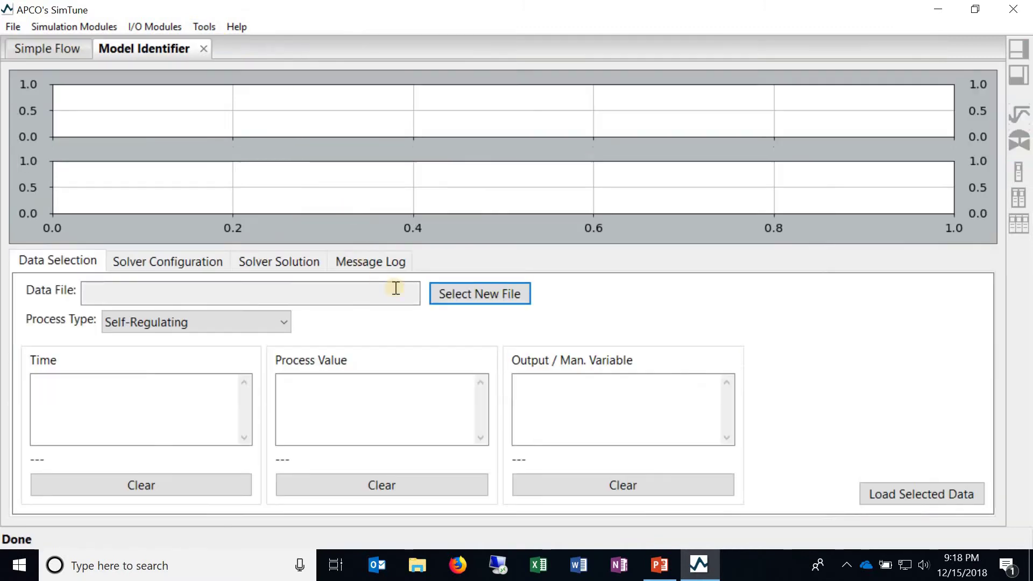
pyautogui.click(437, 292)
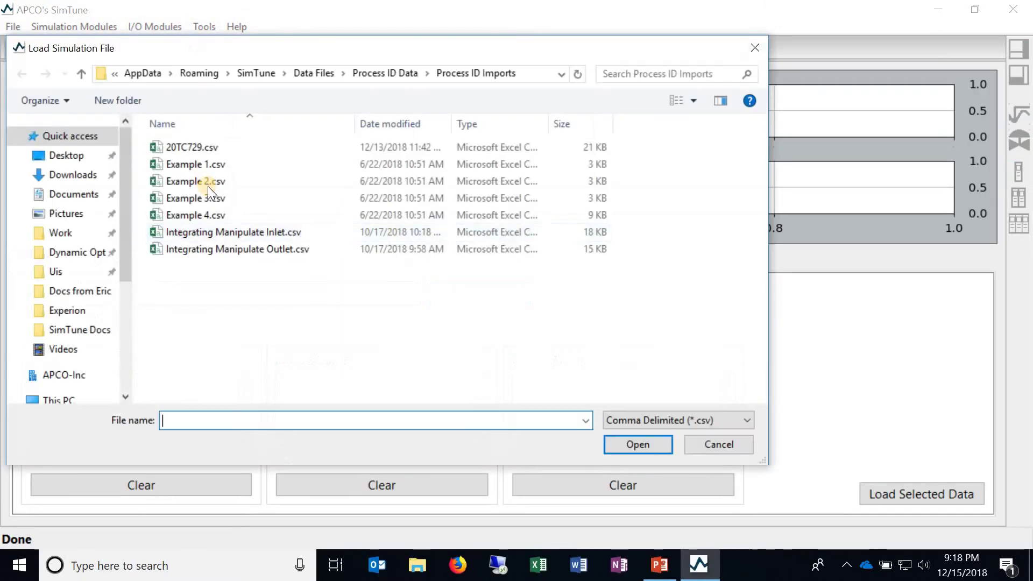
pyautogui.doubleClick(207, 187)
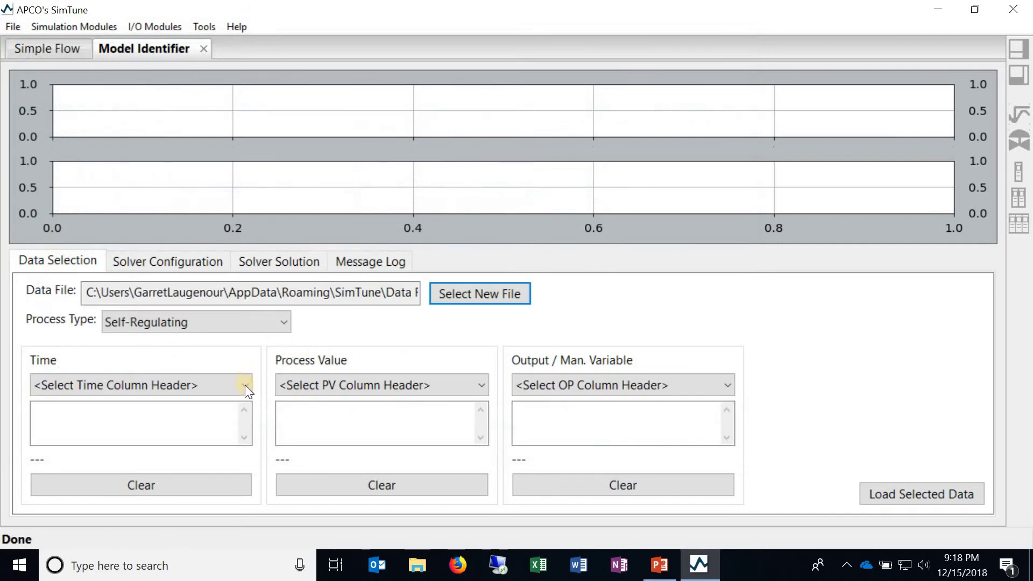
# - Assign Time, PV and OP columns, then peek at Simple Flow and return
pyautogui.click(240, 383)
pyautogui.click(81, 421)
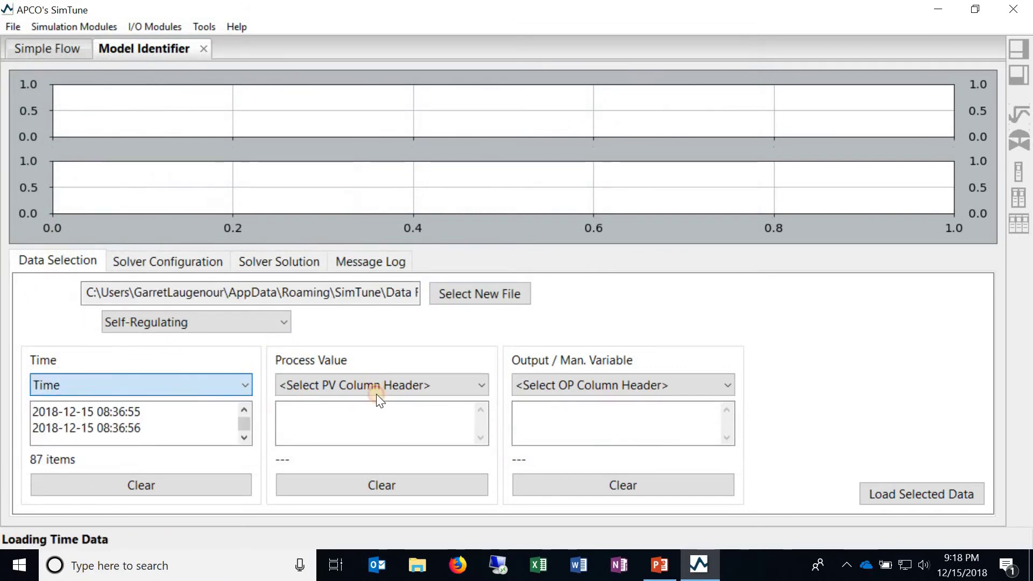
pyautogui.click(376, 385)
pyautogui.click(369, 438)
pyautogui.click(553, 383)
pyautogui.click(556, 450)
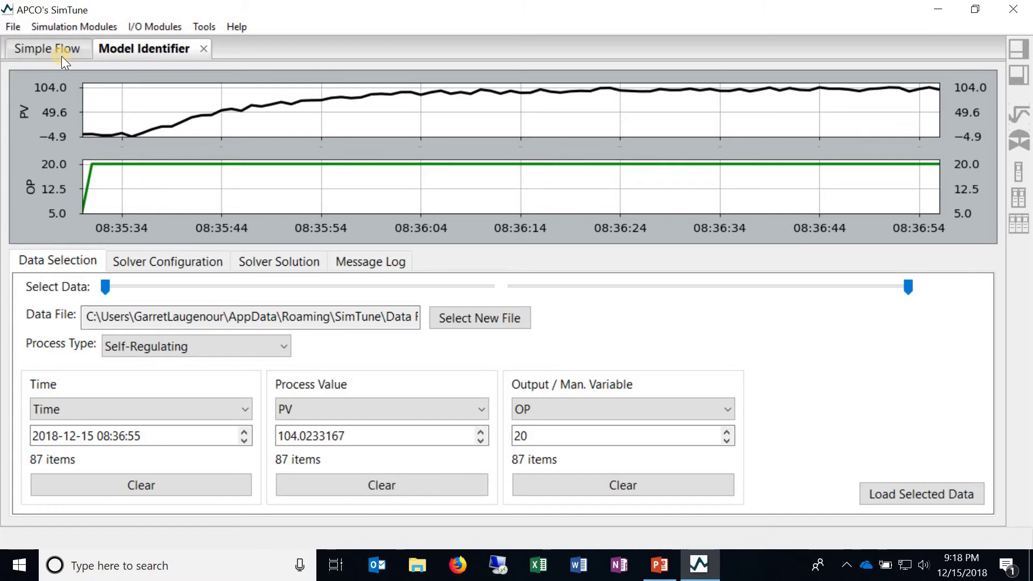
pyautogui.click(62, 56)
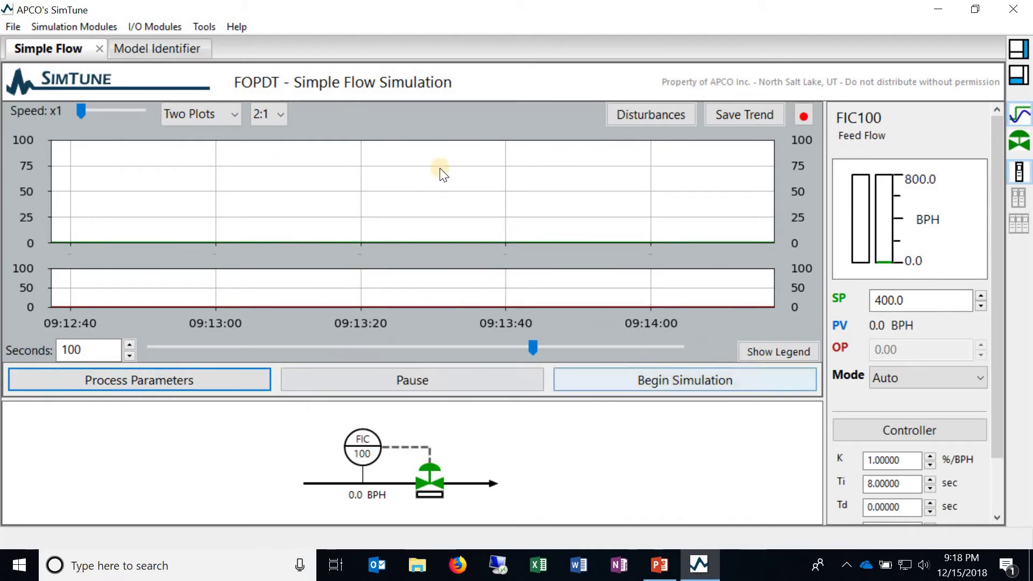
pyautogui.click(159, 56)
# - Trend Trend Example.csv narrowed from 02/20/2018 09:45 AM to 02/21/2018 01:30 AM
pyautogui.click(202, 26)
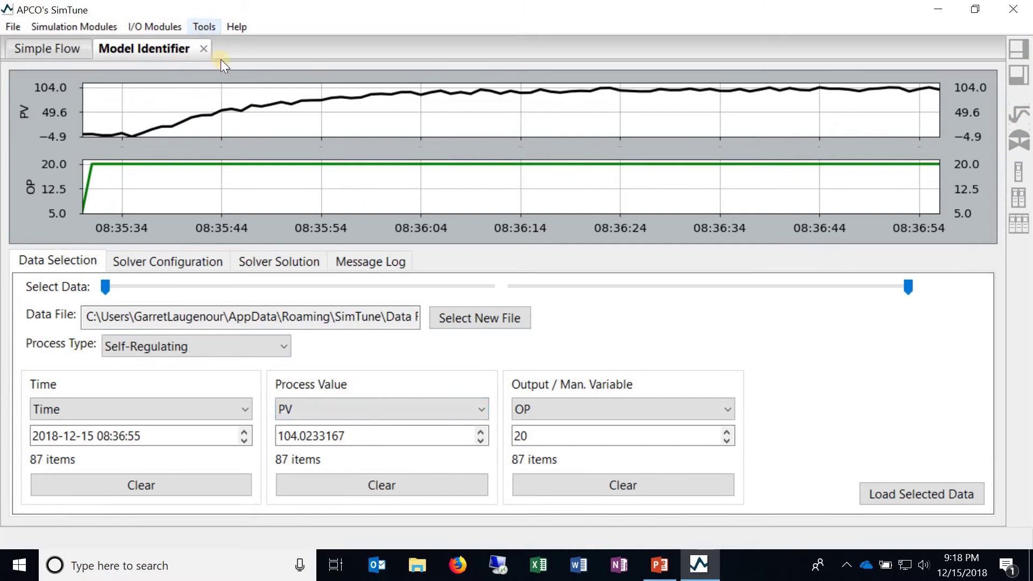
pyautogui.click(224, 62)
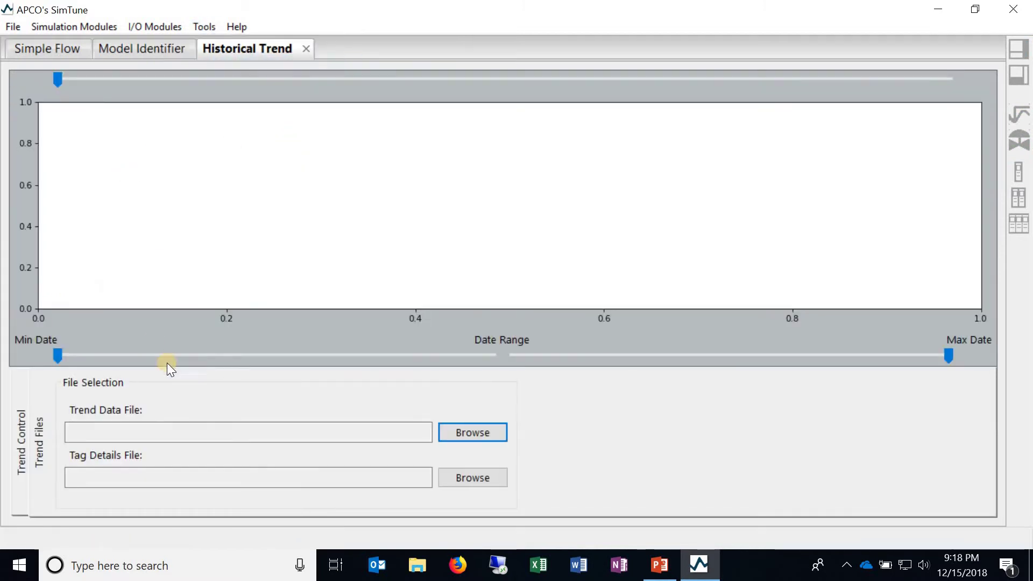
pyautogui.click(493, 440)
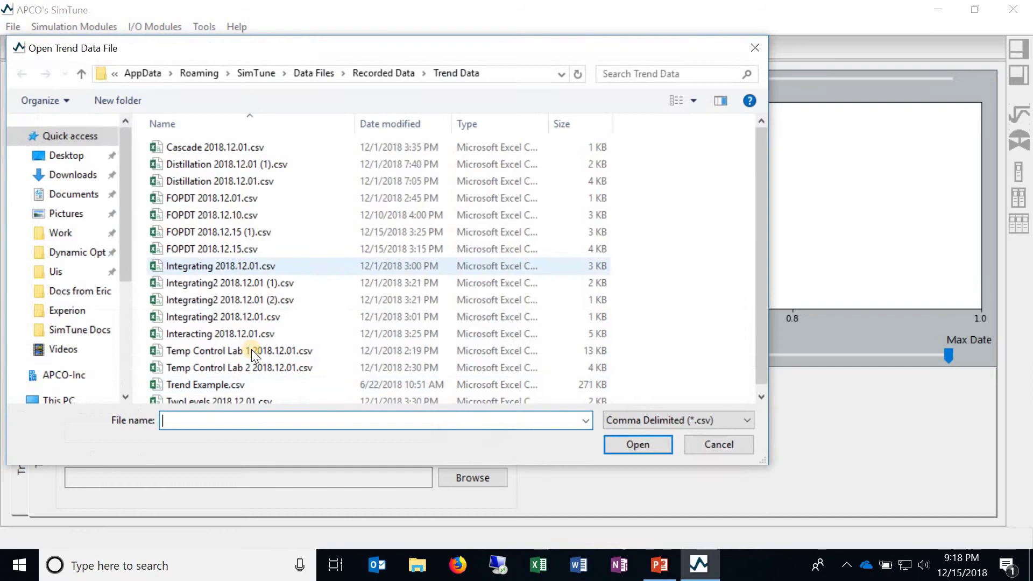
pyautogui.doubleClick(266, 385)
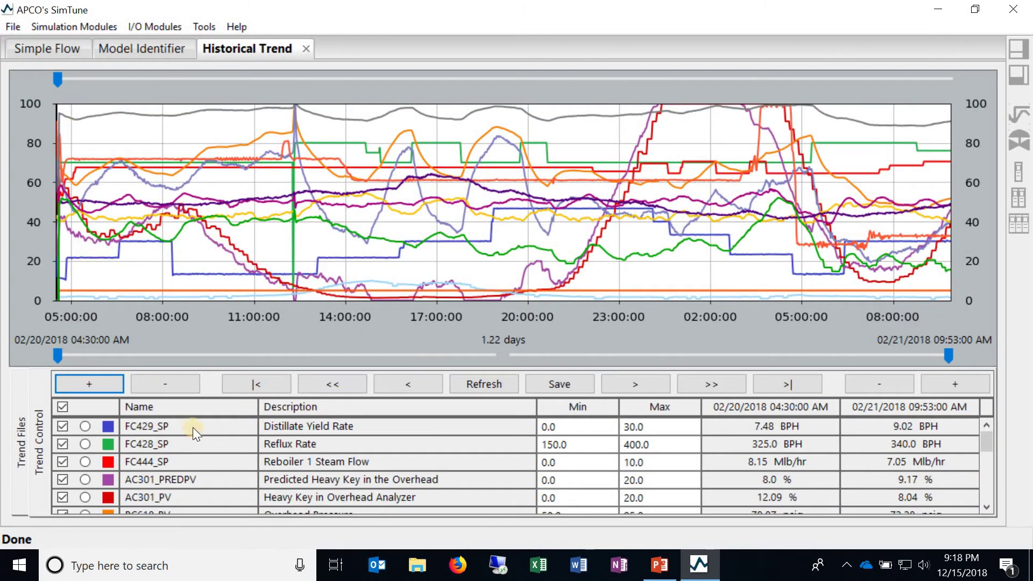
pyautogui.moveTo(60, 360); pyautogui.dragTo(214, 357)
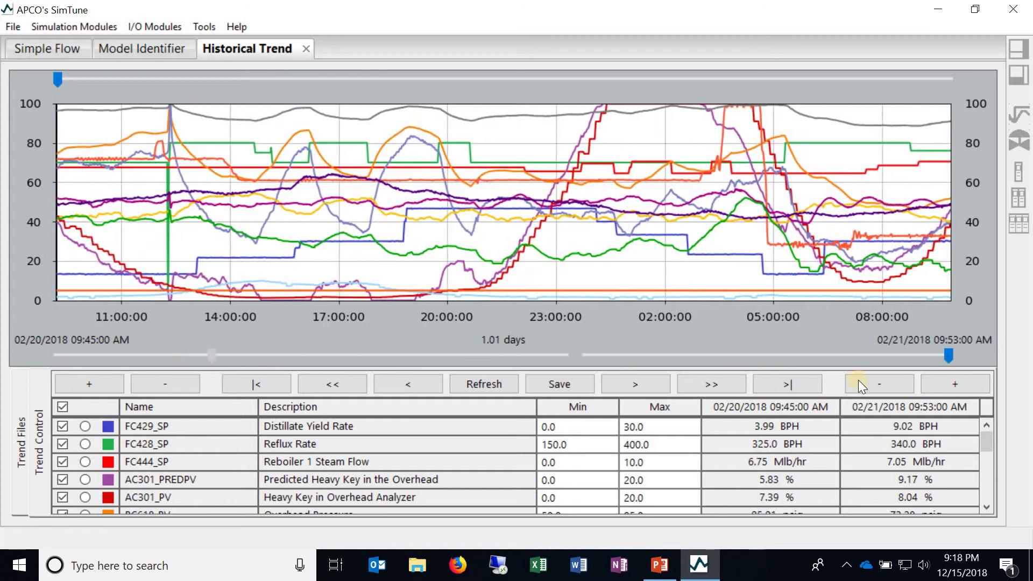
pyautogui.moveTo(947, 357); pyautogui.dragTo(697, 359)
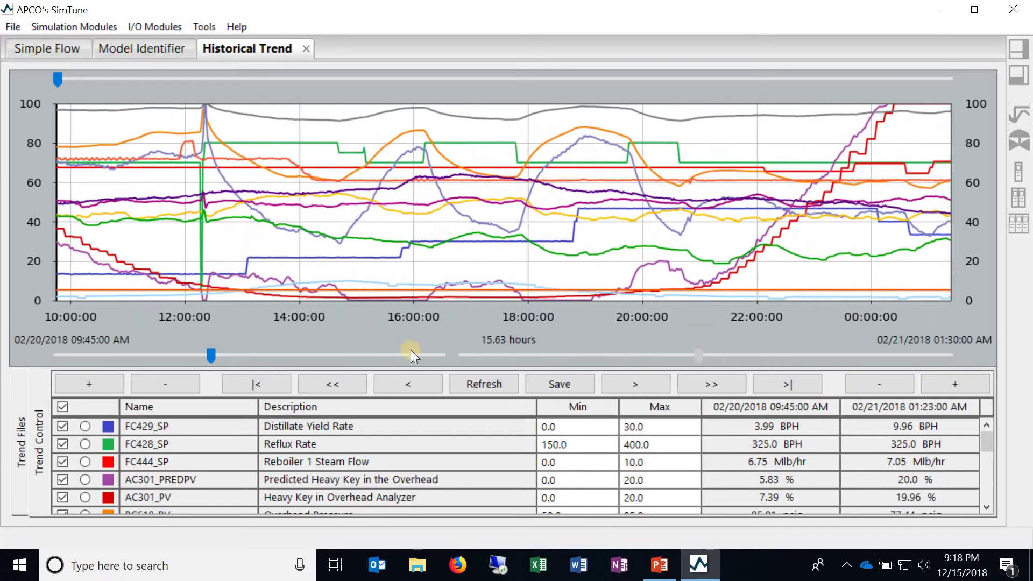
pyautogui.click(204, 26)
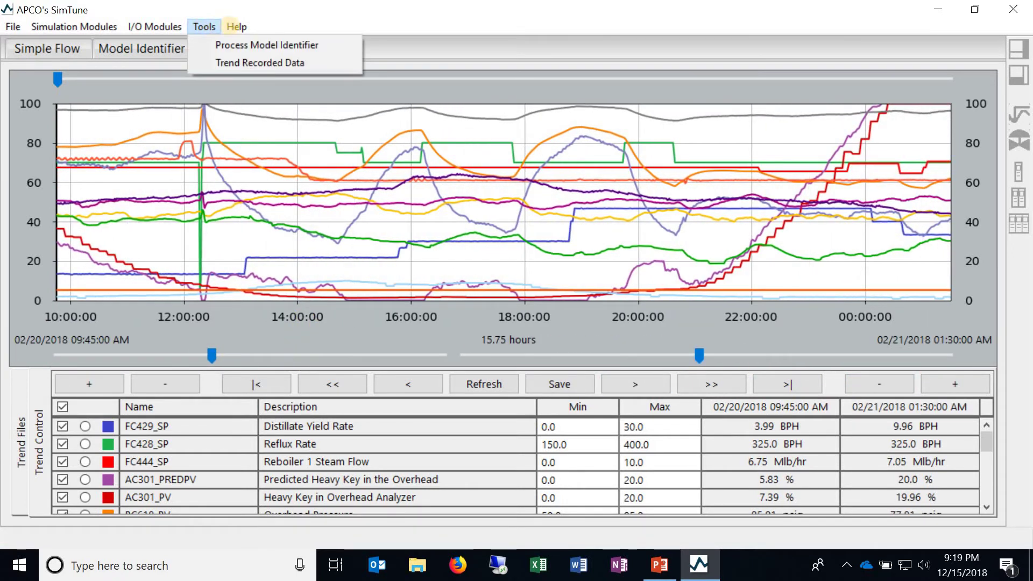
pyautogui.click(234, 27)
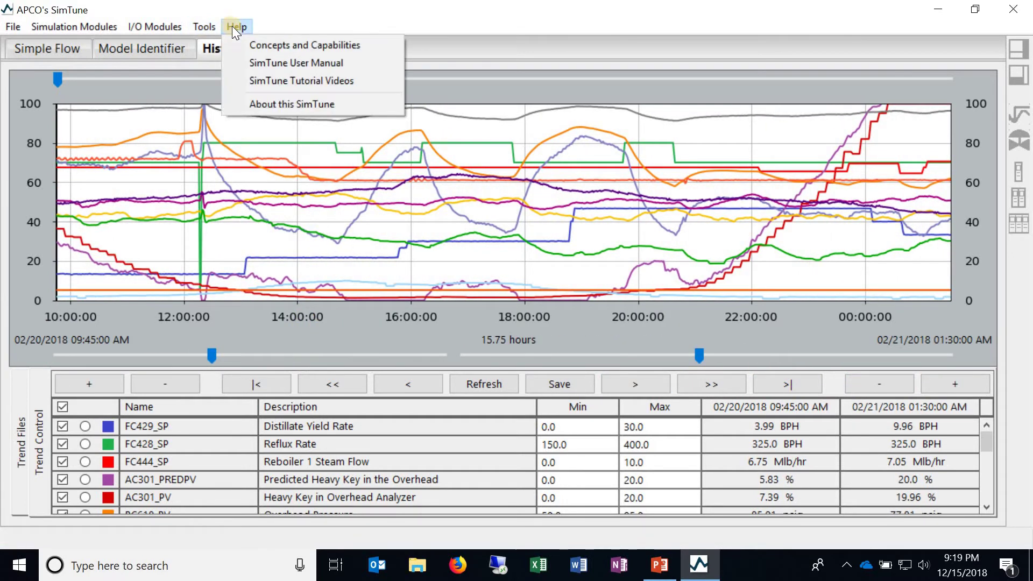
pyautogui.click(263, 46)
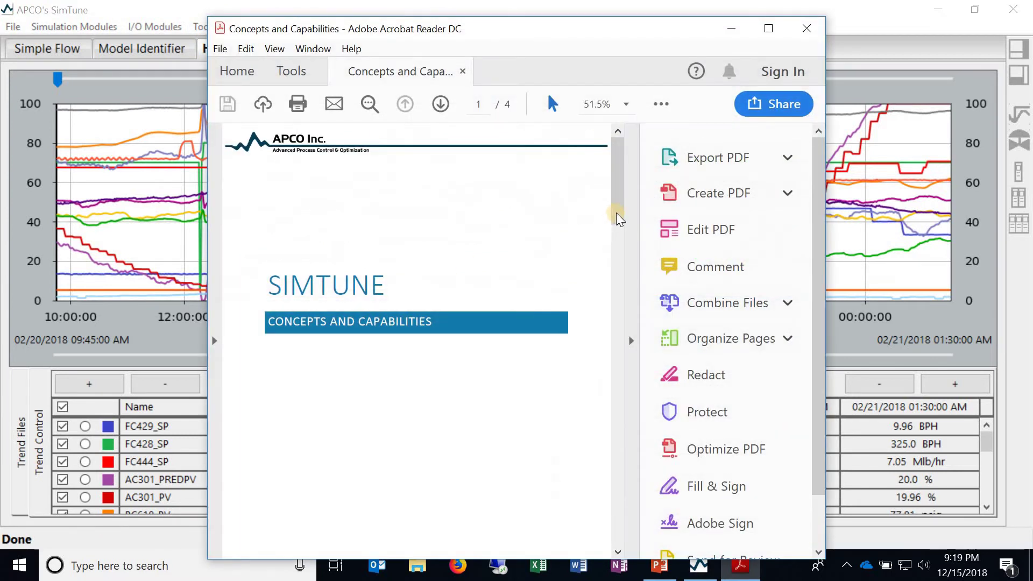
pyautogui.moveTo(619, 220); pyautogui.dragTo(622, 334)
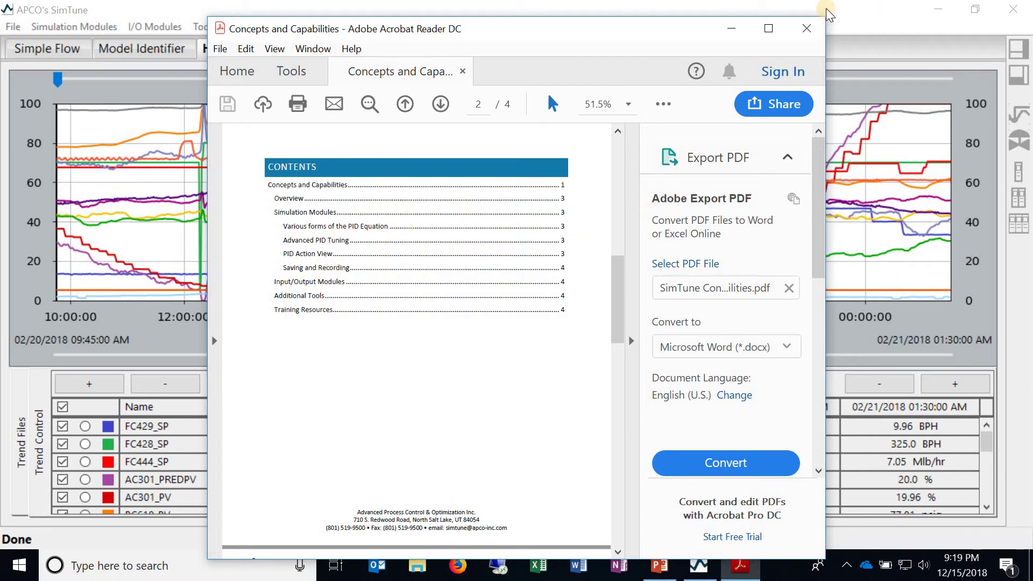
pyautogui.click(806, 28)
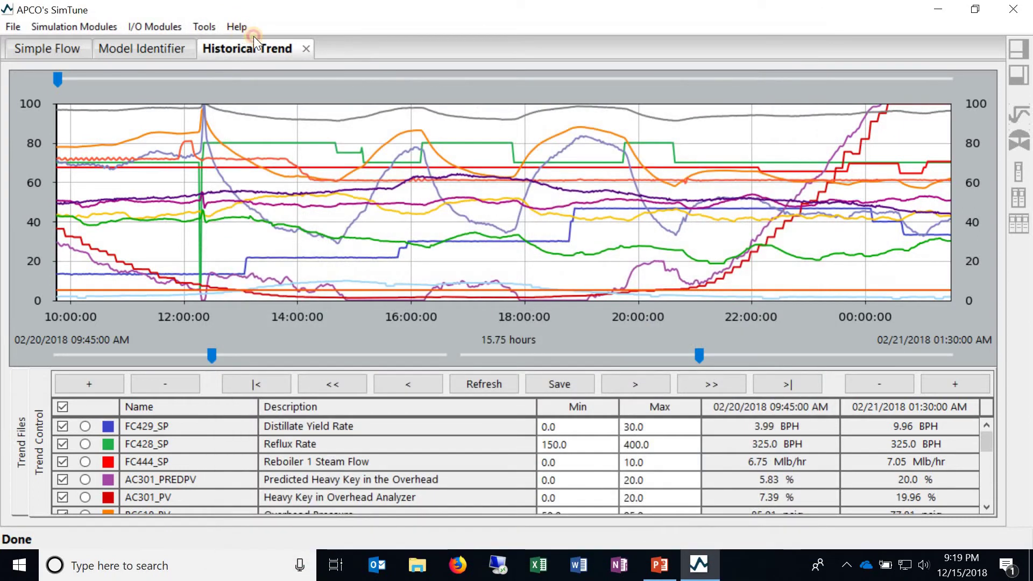
pyautogui.click(251, 30)
pyautogui.click(752, 262)
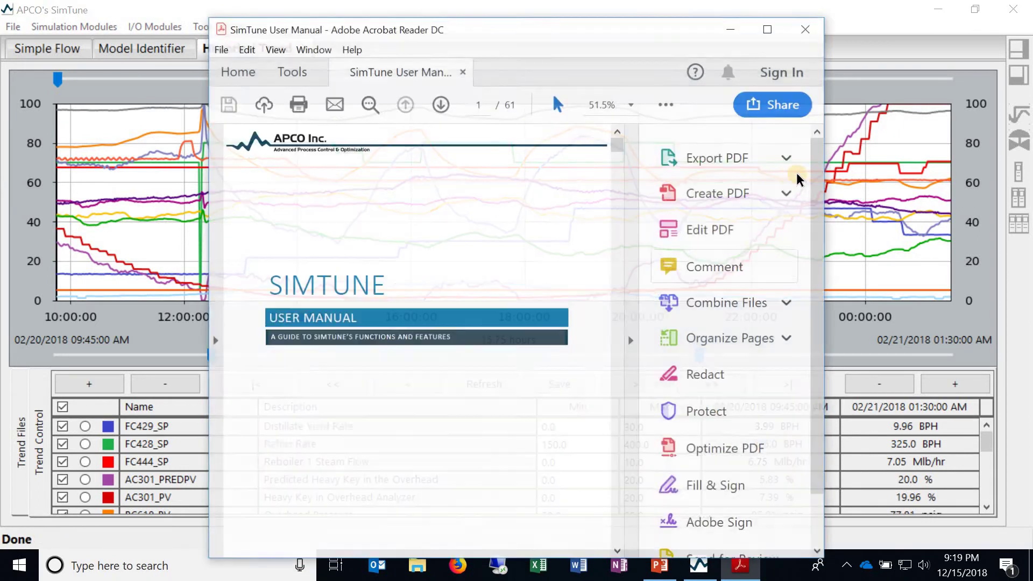
pyautogui.scroll(-1, 818, 218)
pyautogui.scroll(-1, 817, 218)
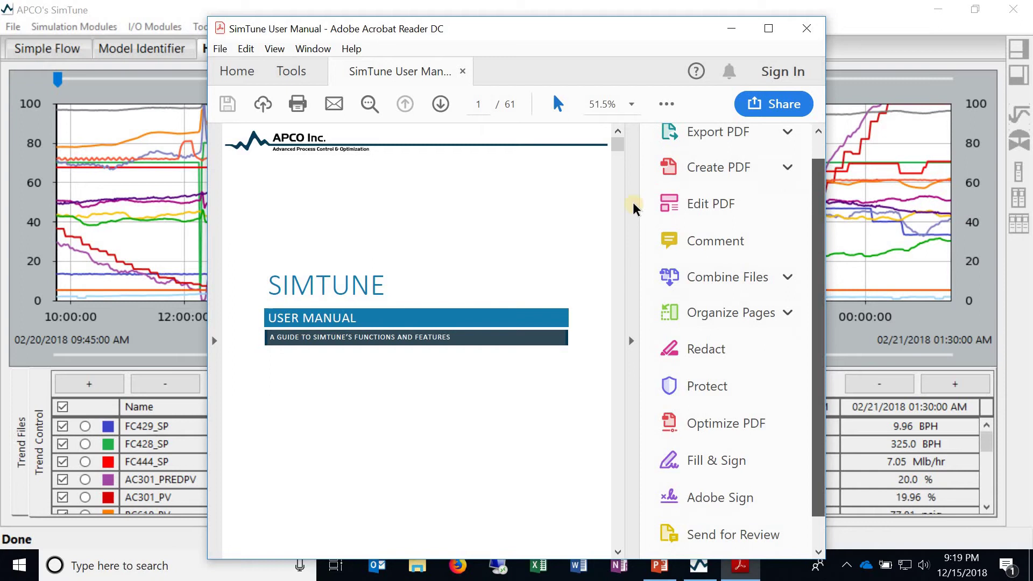
pyautogui.moveTo(623, 161); pyautogui.dragTo(626, 183)
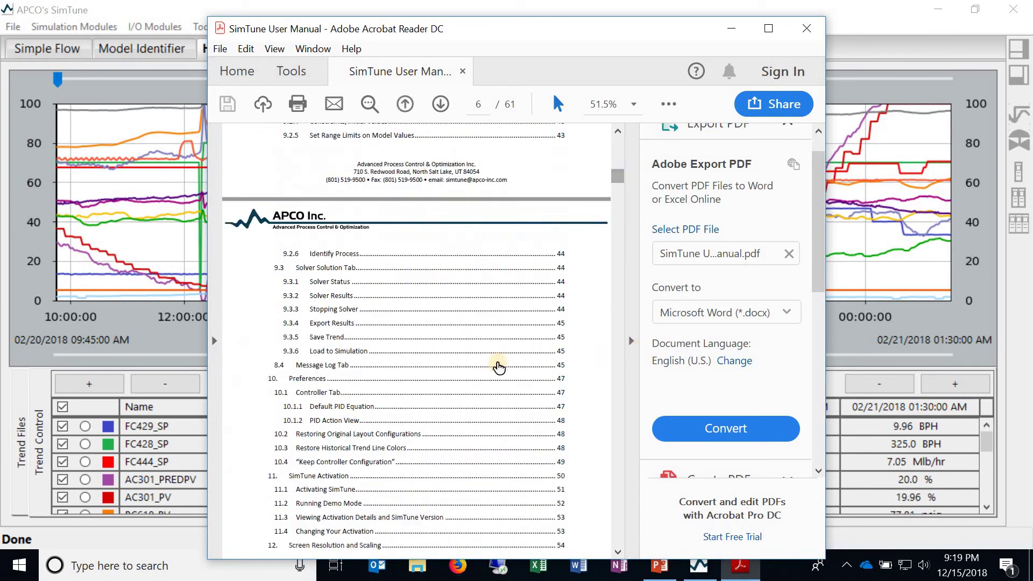
pyautogui.scroll(-3, 467, 383)
pyautogui.scroll(-2, 467, 383)
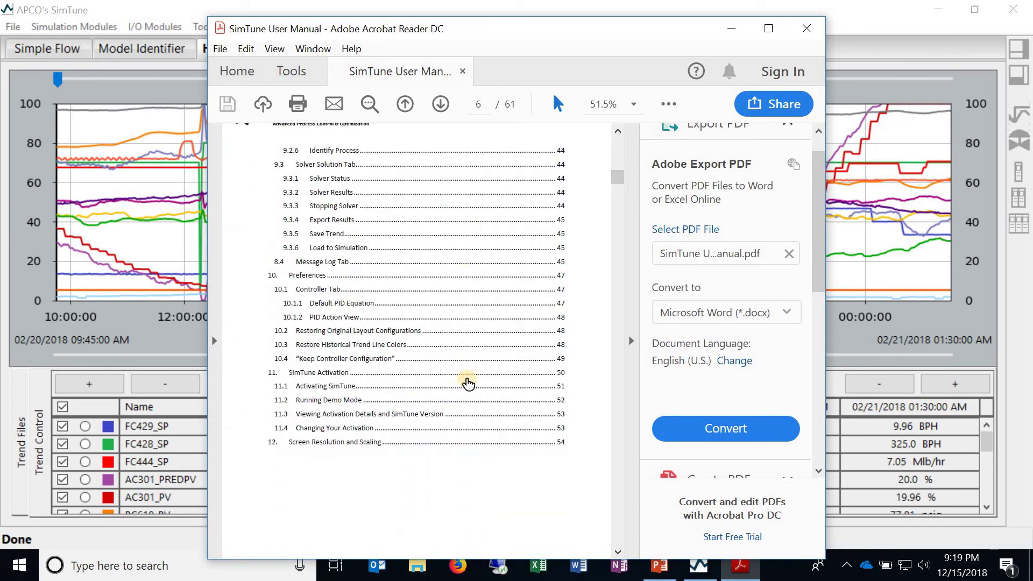
pyautogui.scroll(1, 468, 383)
pyautogui.click(204, 311)
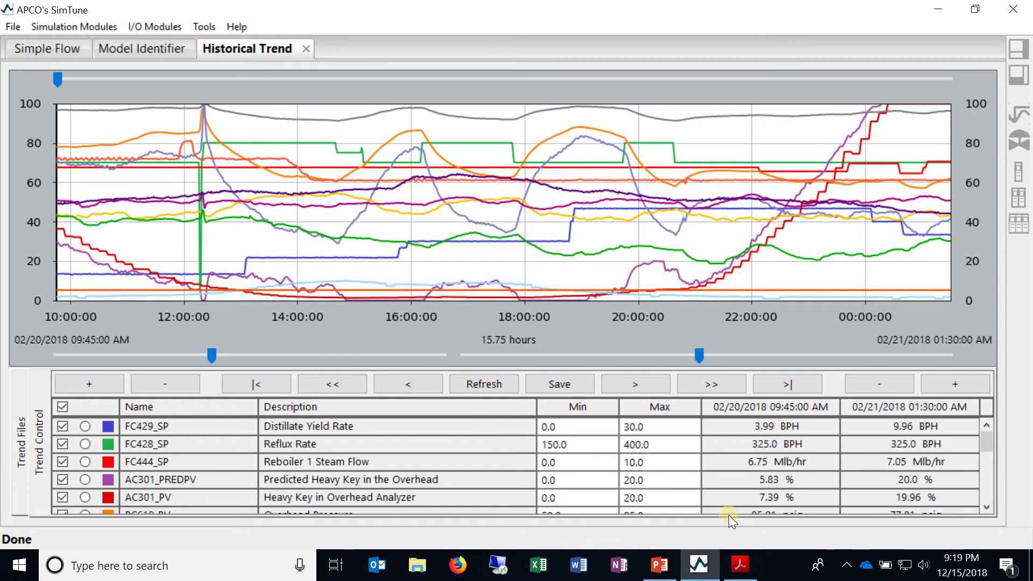
pyautogui.hotkey('alt', 'Tab')
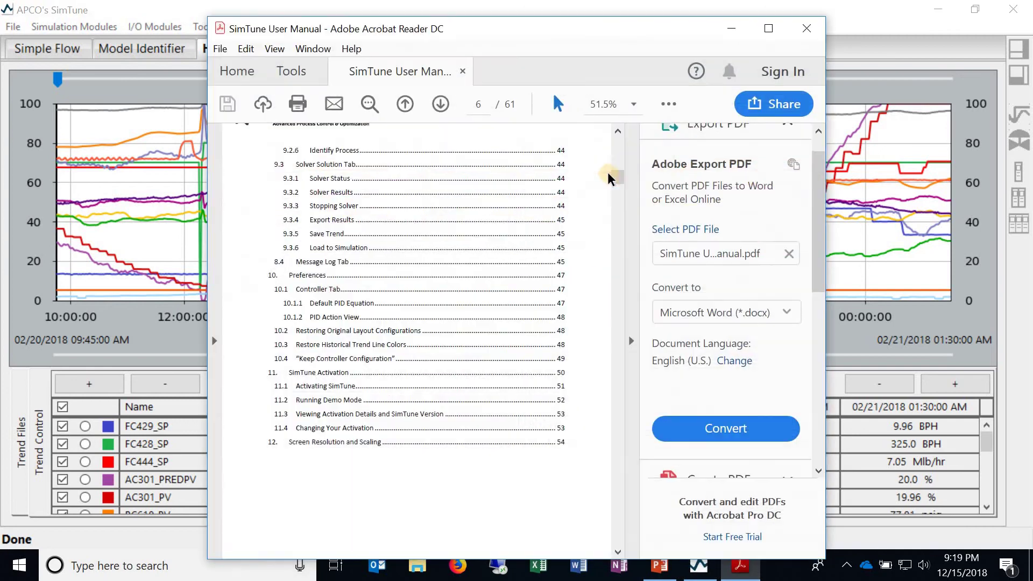
pyautogui.moveTo(616, 241); pyautogui.dragTo(617, 263)
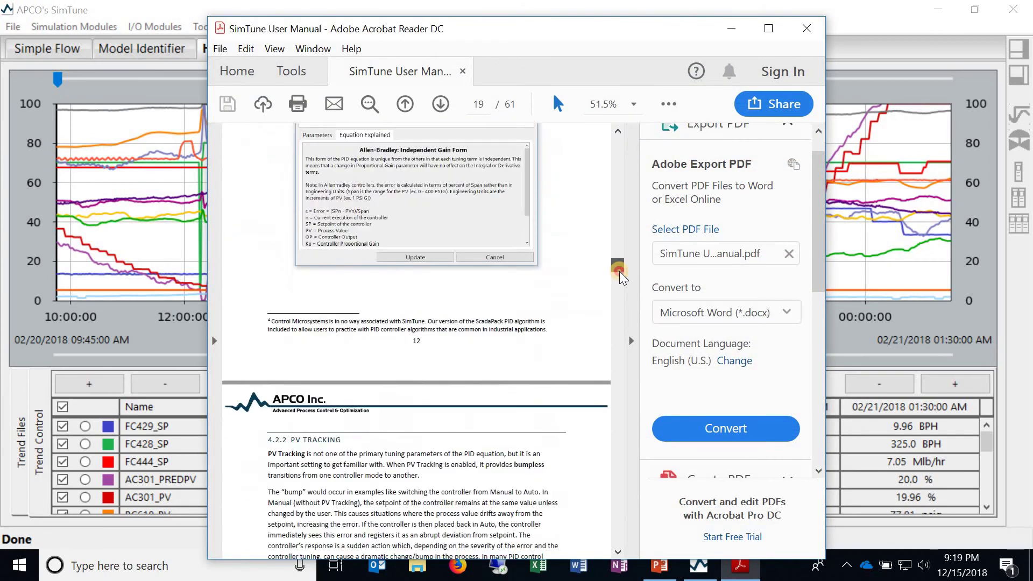
pyautogui.moveTo(619, 272); pyautogui.dragTo(631, 297)
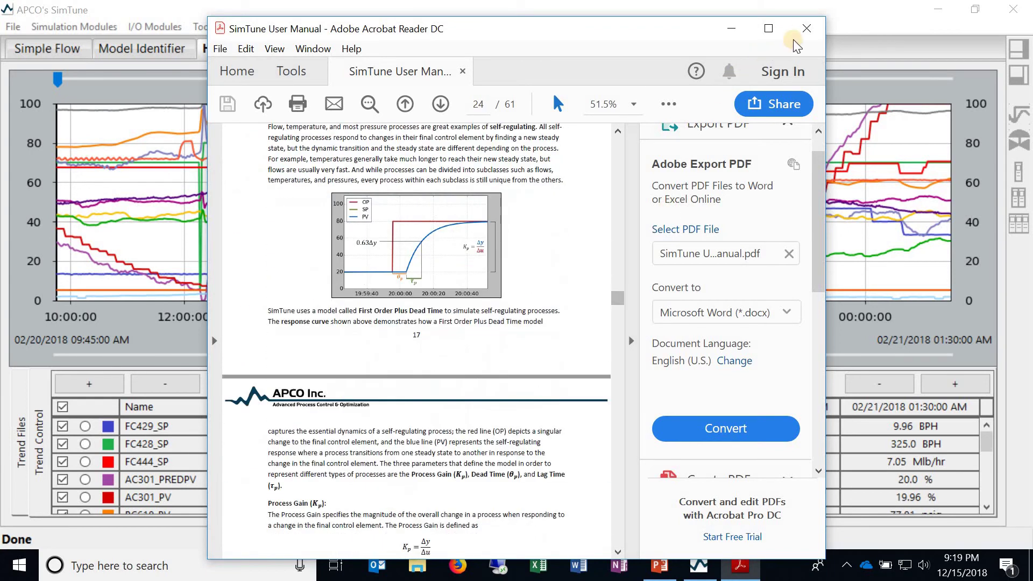
pyautogui.click(806, 28)
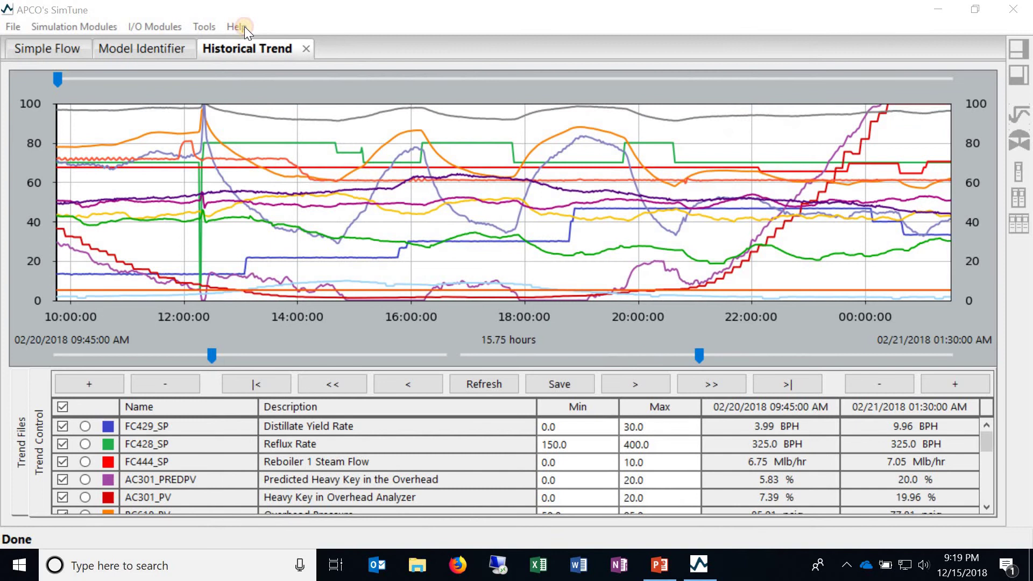
# - Glance at the Help documents, then show the Simulation Modules list with PID Tuning Guide and levels
pyautogui.click(242, 26)
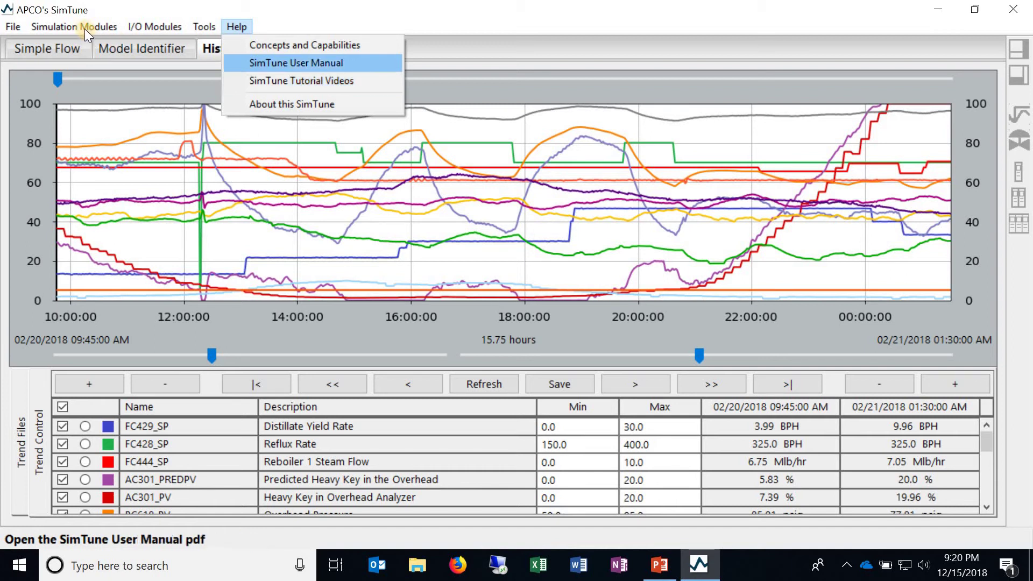
pyautogui.moveTo(86, 28)
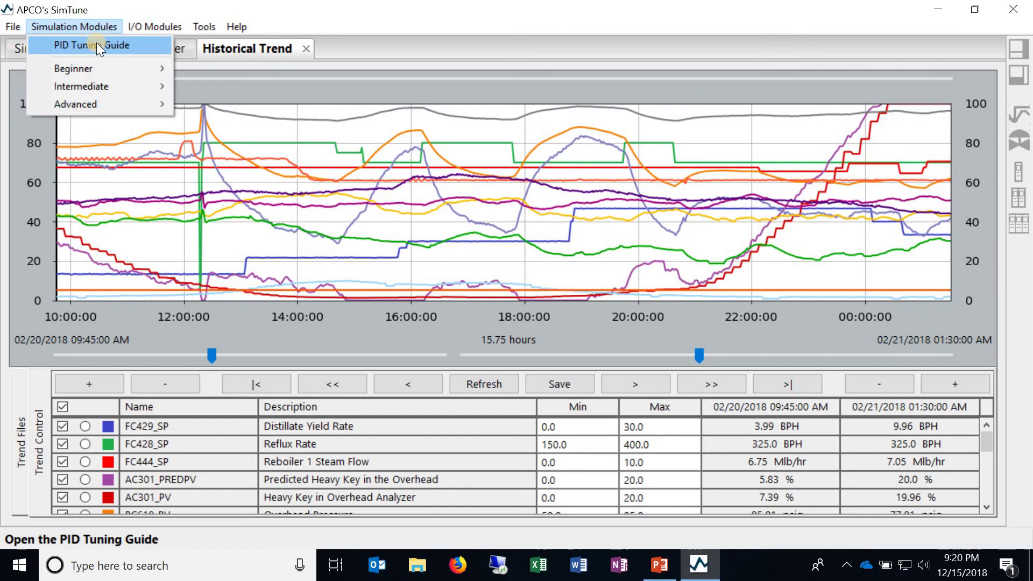
pyautogui.click(102, 46)
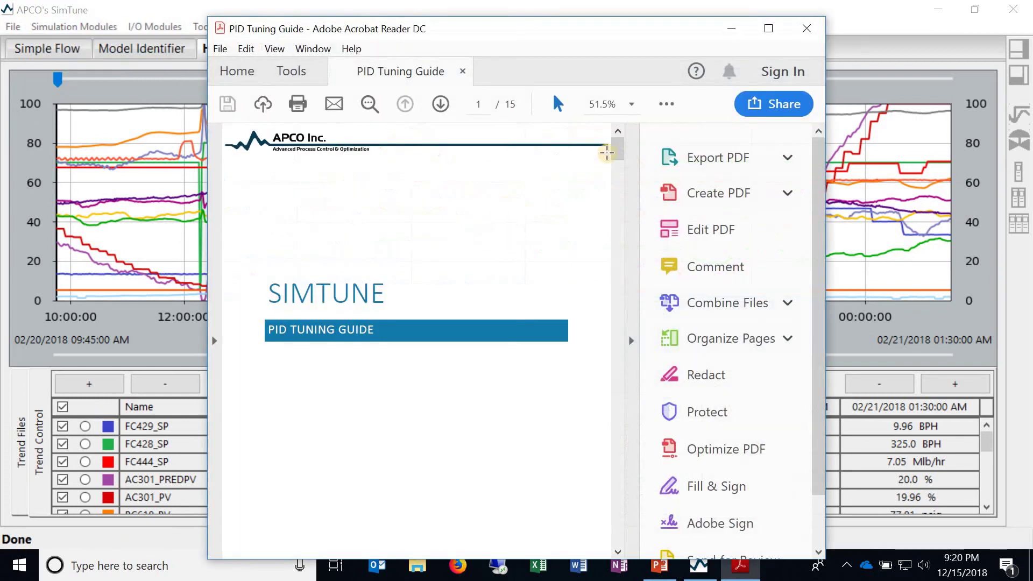
pyautogui.moveTo(619, 151); pyautogui.dragTo(615, 497)
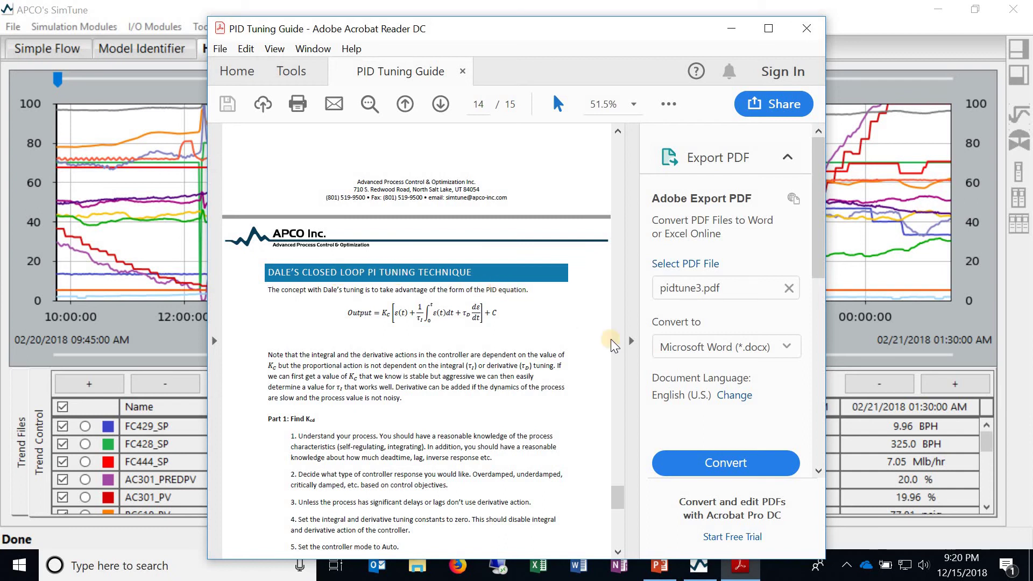
pyautogui.moveTo(623, 494); pyautogui.dragTo(694, 70)
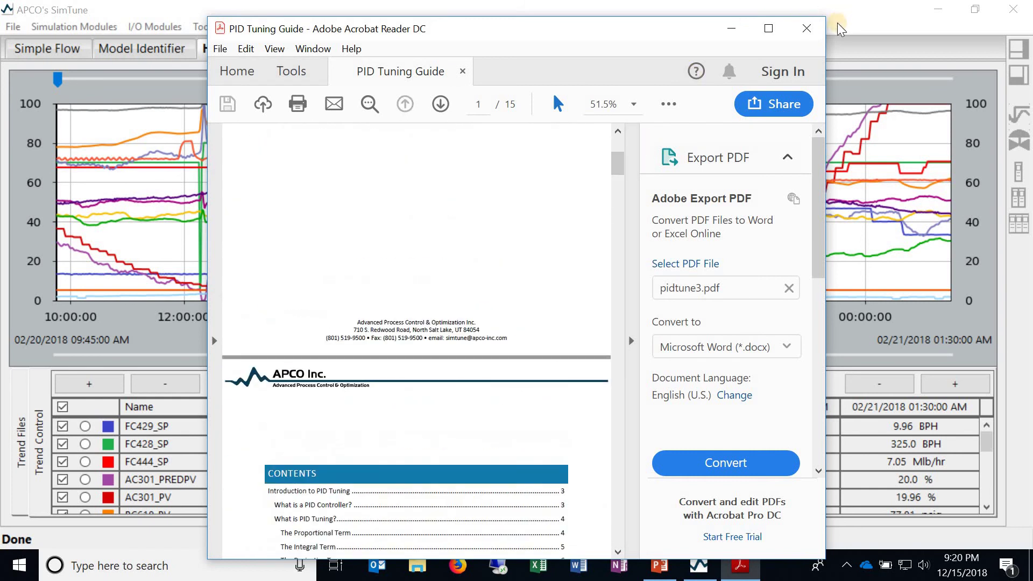
# - Close the PID Tuning Guide and return to the Simple Flow simulation tab
pyautogui.hotkey('ctrl', 'q')
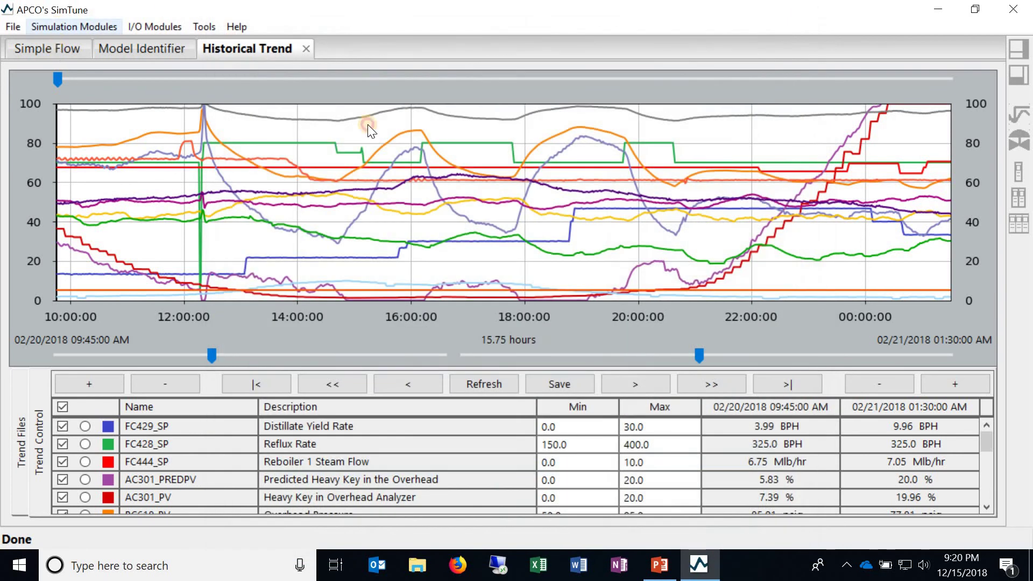
pyautogui.hotkey('ctrl', 'Tab')
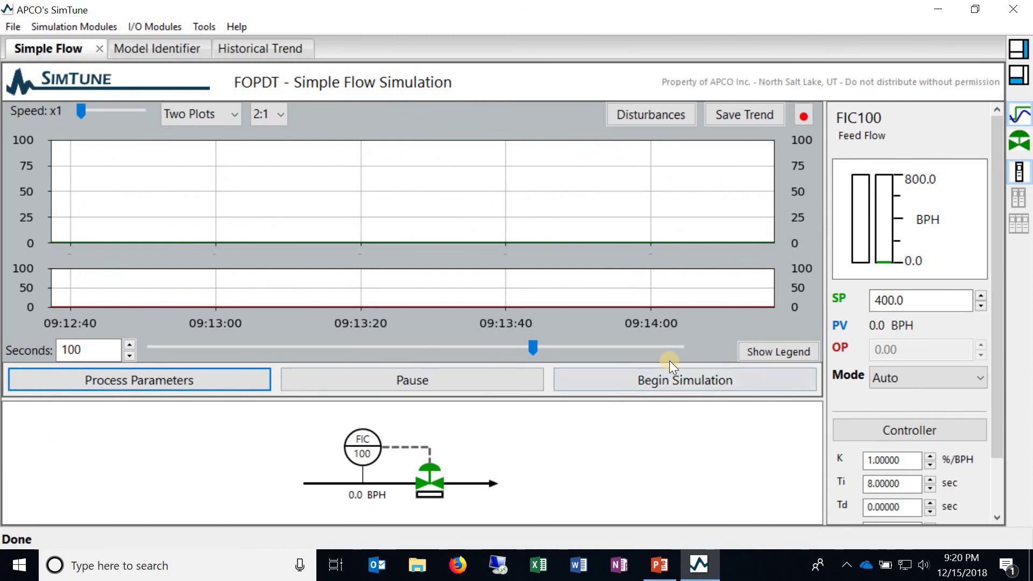